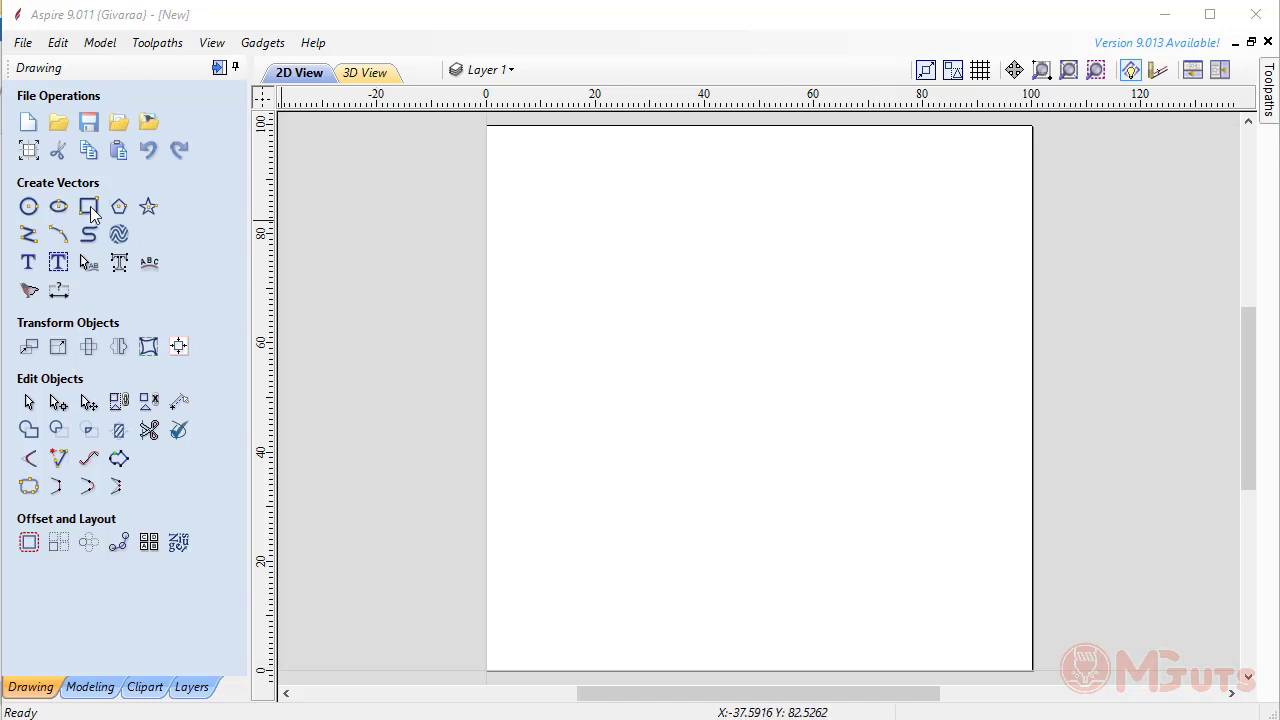
Sketch a rough 67 × 38 mm rectangle on the job with the Draw Rectangle tool.
left_click(90, 210)
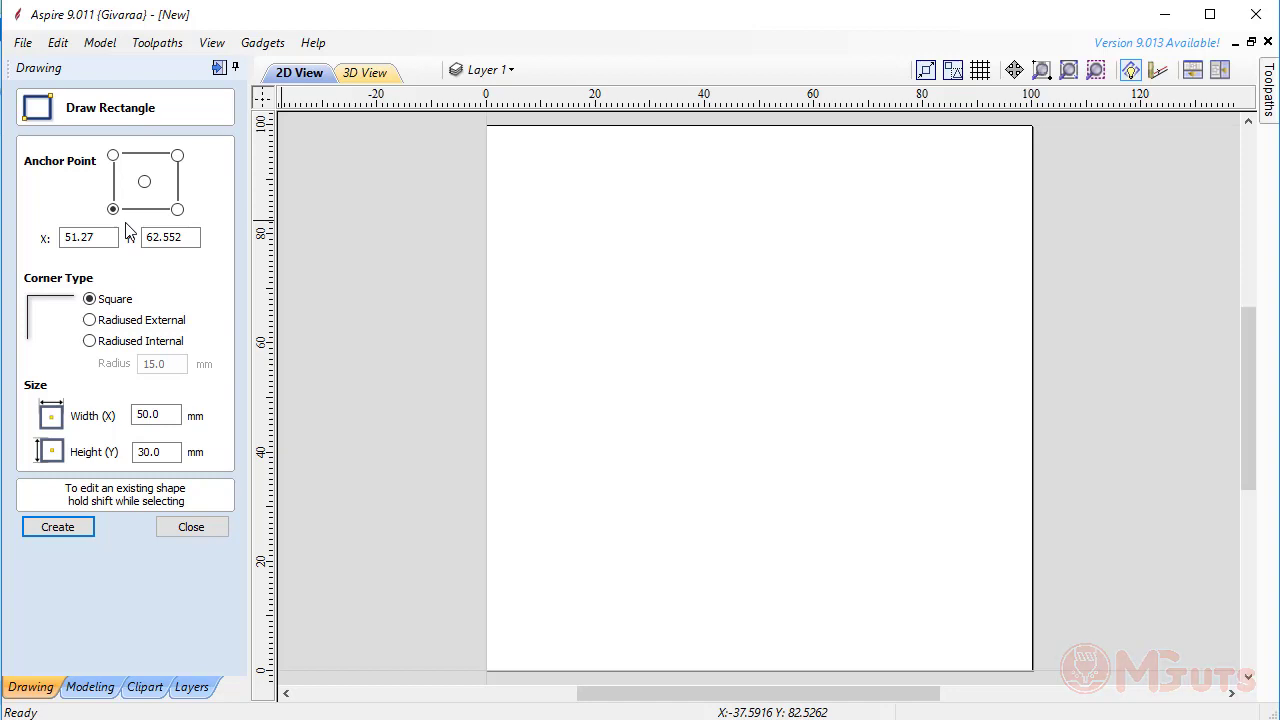
mouse_move(557, 257)
left_mouse_down()
mouse_move(898, 470)
mouse_move(923, 463)
left_mouse_up()
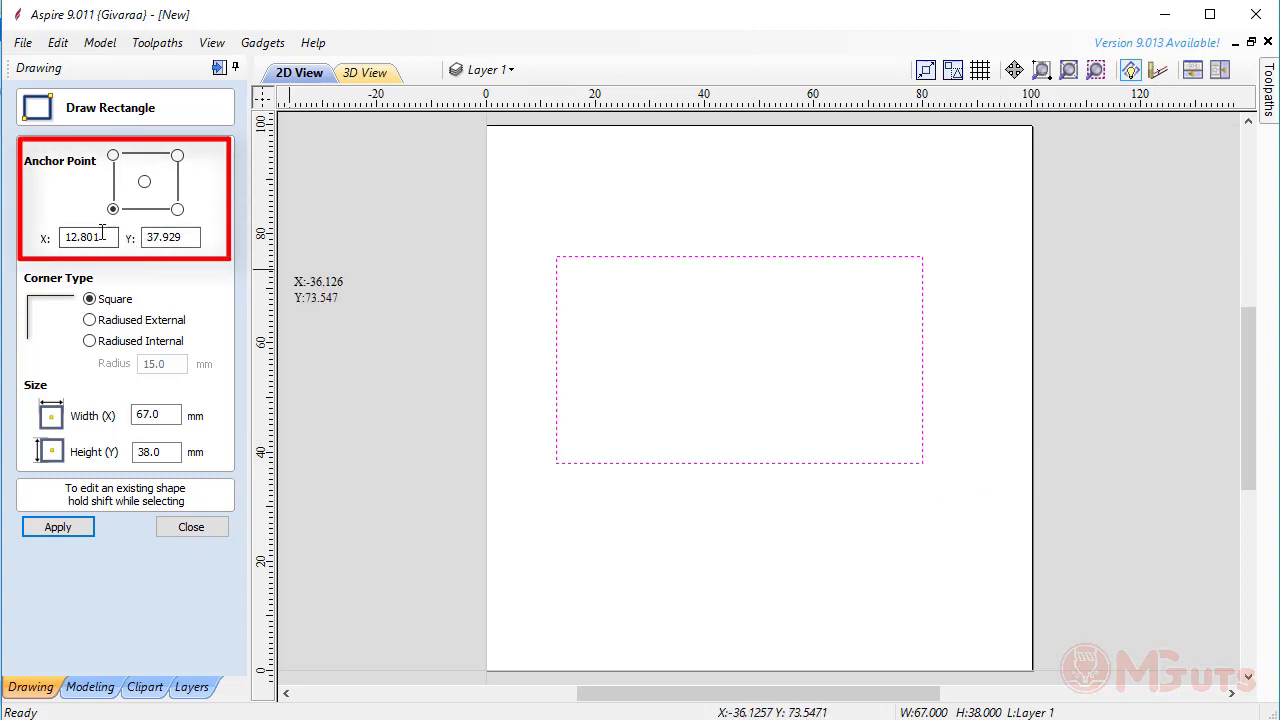
Move the rectangle's anchor point to X 50, Y 40.
left_click_drag(117, 237, 62, 230)
type("50")
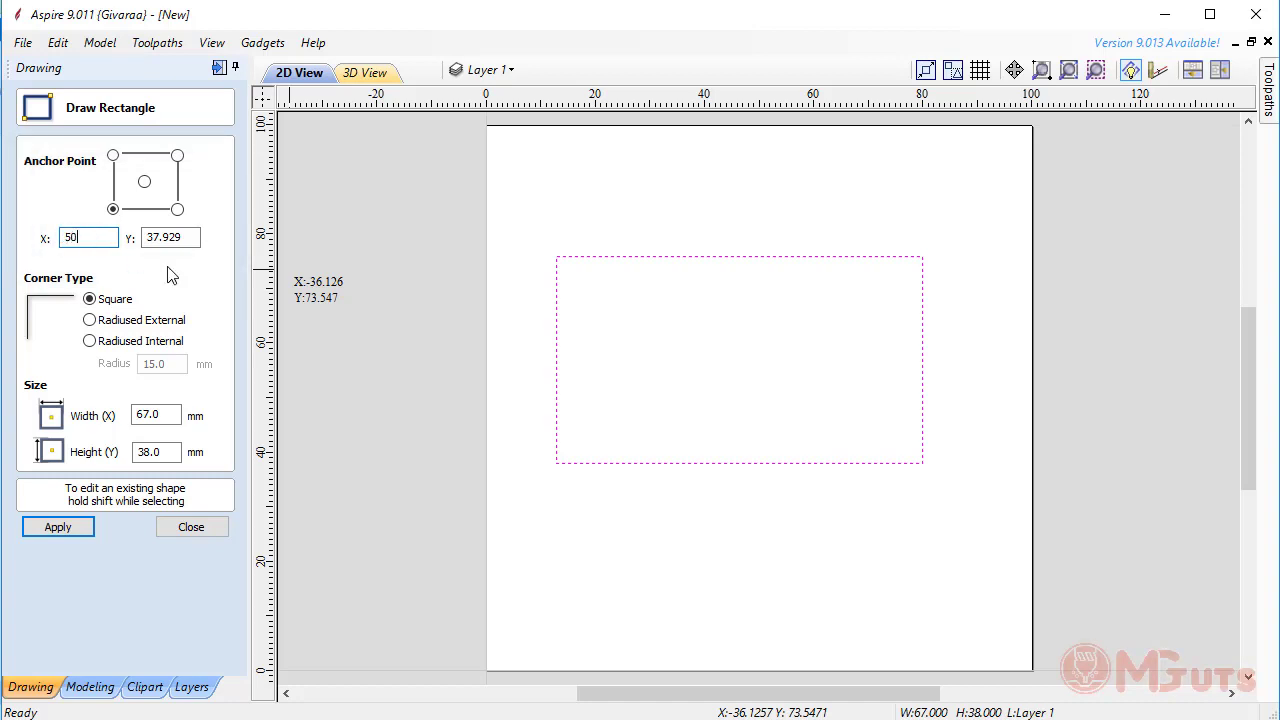
left_click_drag(181, 240, 146, 238)
type("40")
left_click(68, 529)
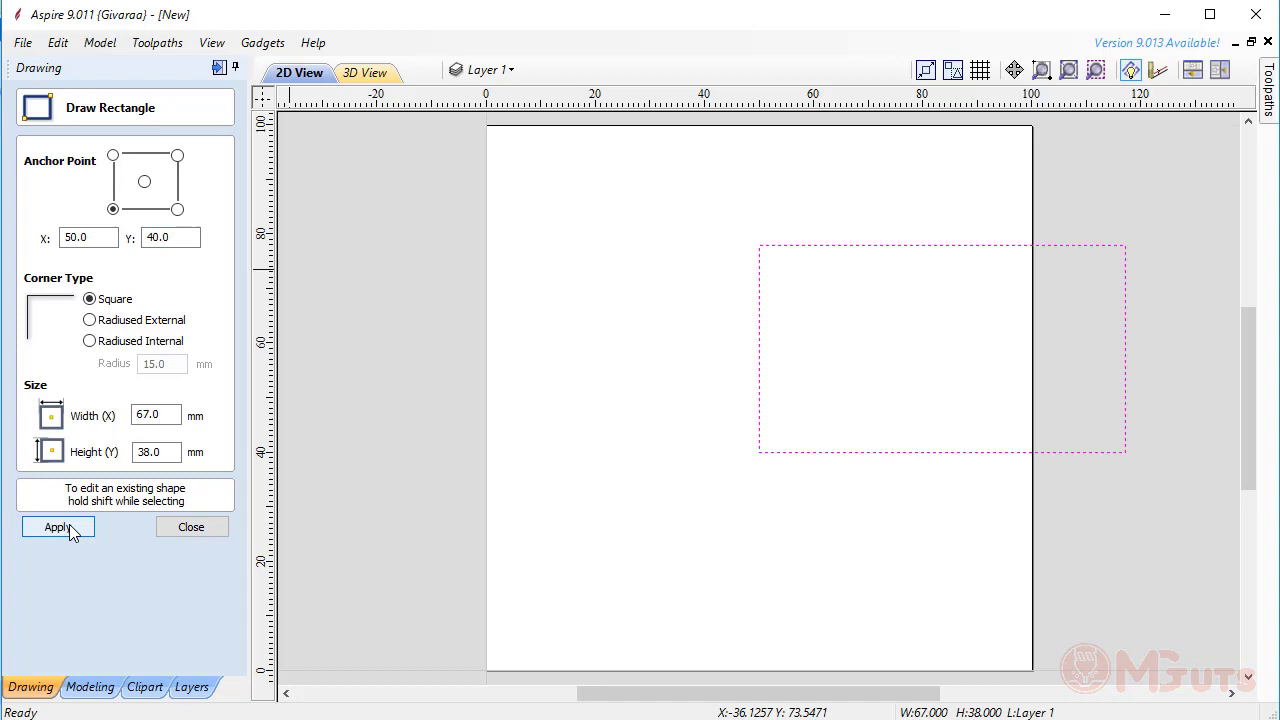
Move the rectangle's lower-left corner to the origin at X 0, Y 0.
left_click_drag(115, 238, 62, 238)
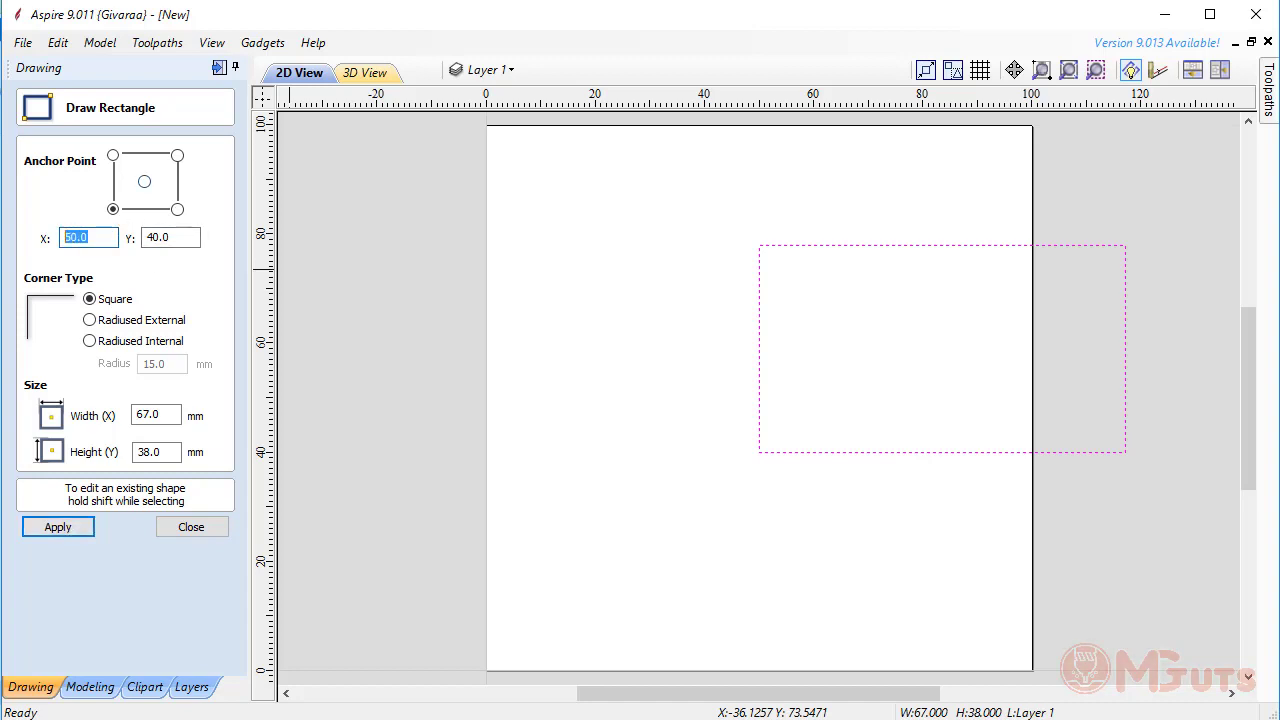
type("0")
left_click_drag(172, 238, 146, 238)
type("0")
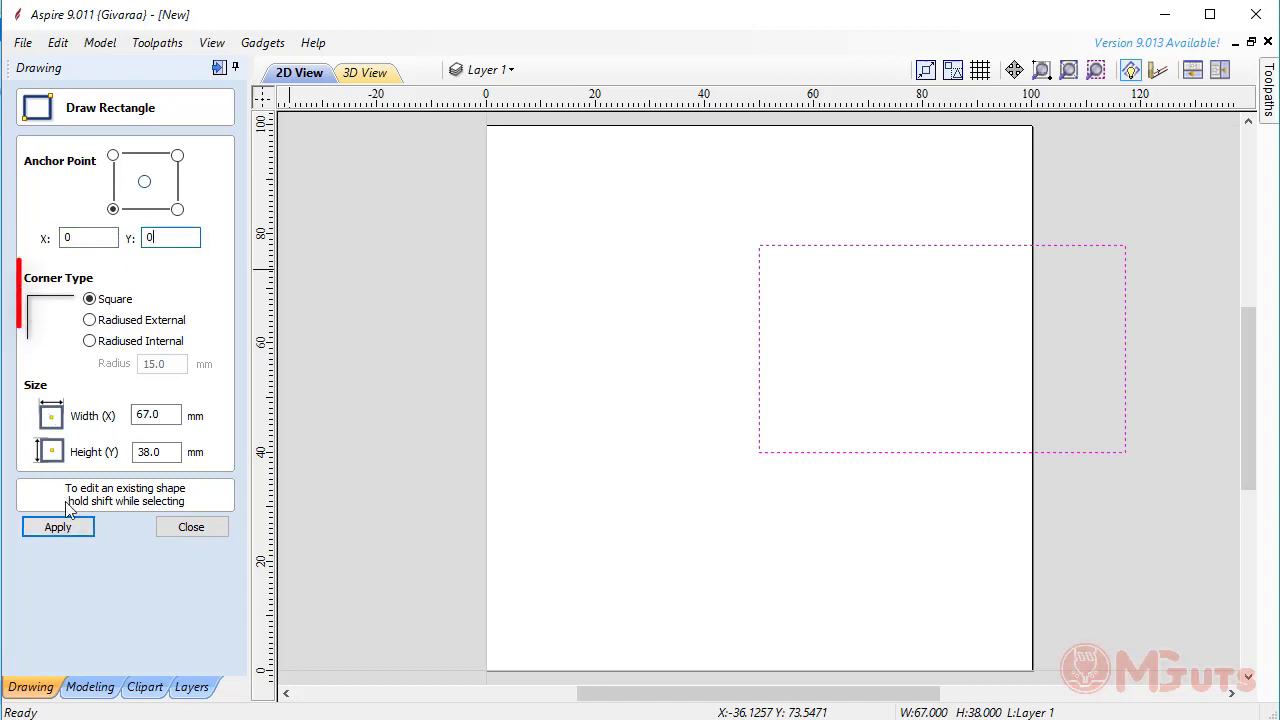
left_click(61, 530)
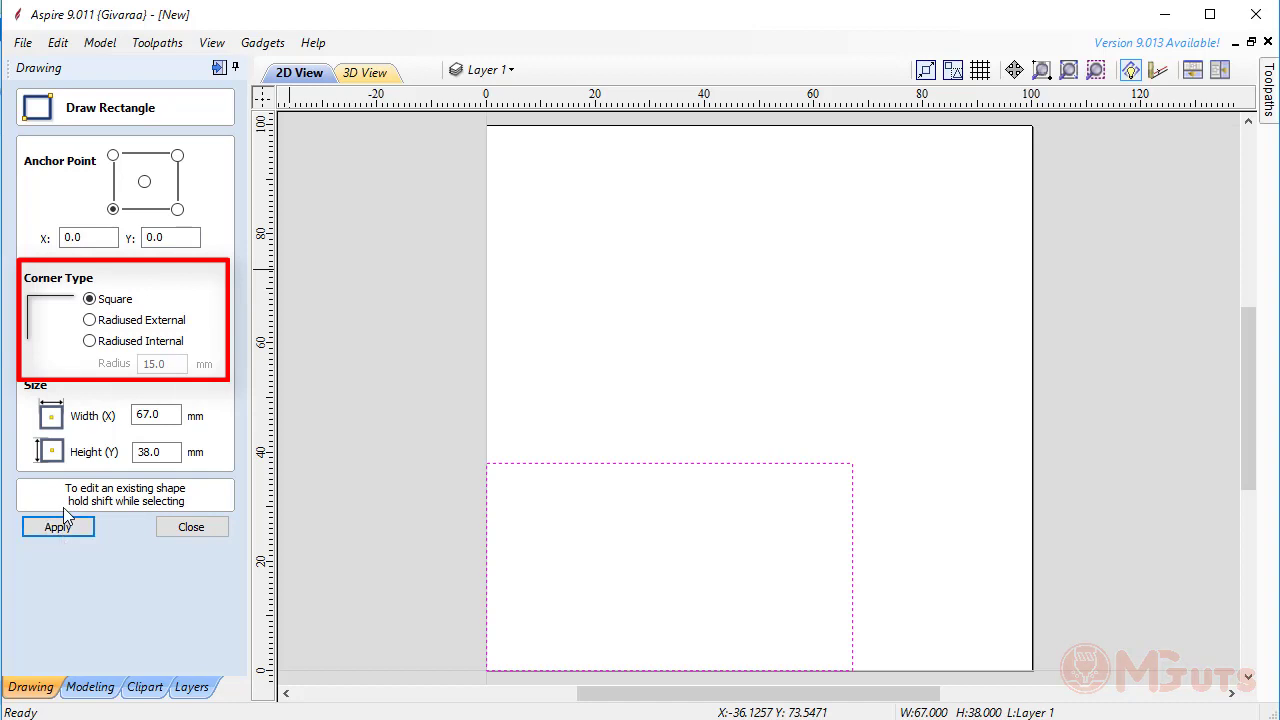
Give the rectangle radiused external corners with a 10 mm radius, after briefly trying 23.
left_click(91, 319)
left_click_drag(186, 364, 112, 370)
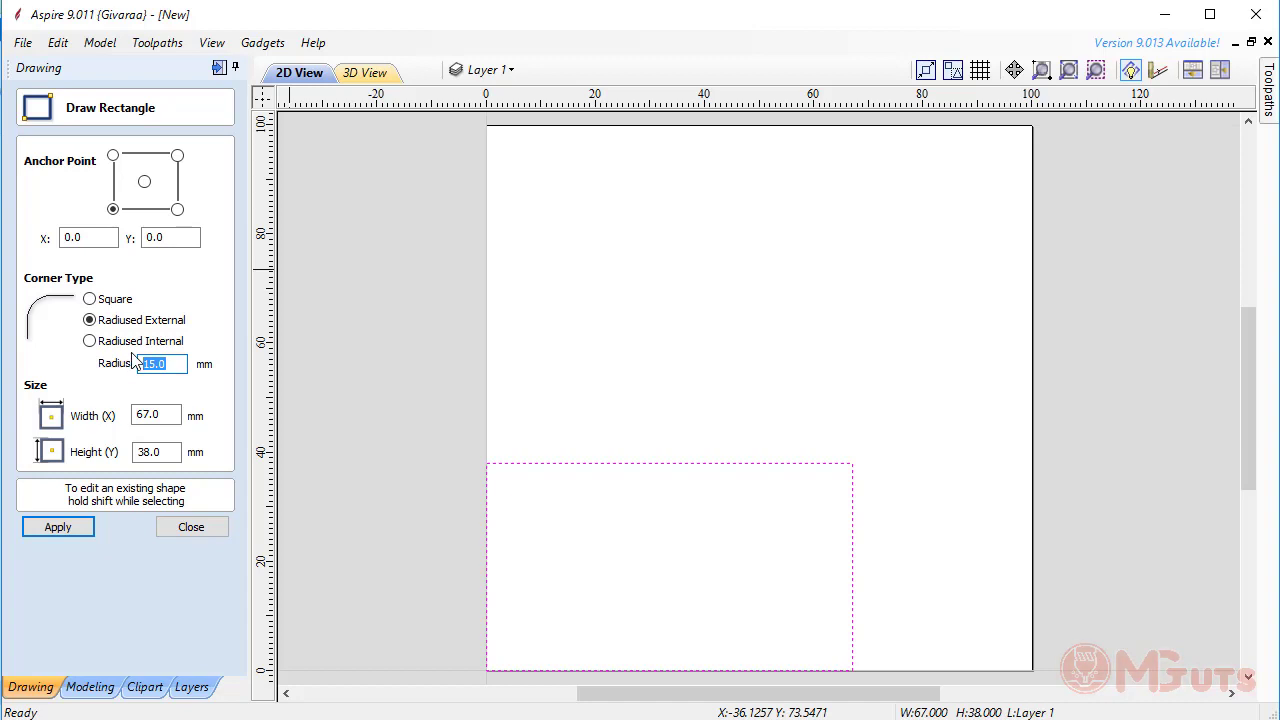
type("23")
left_click(75, 526)
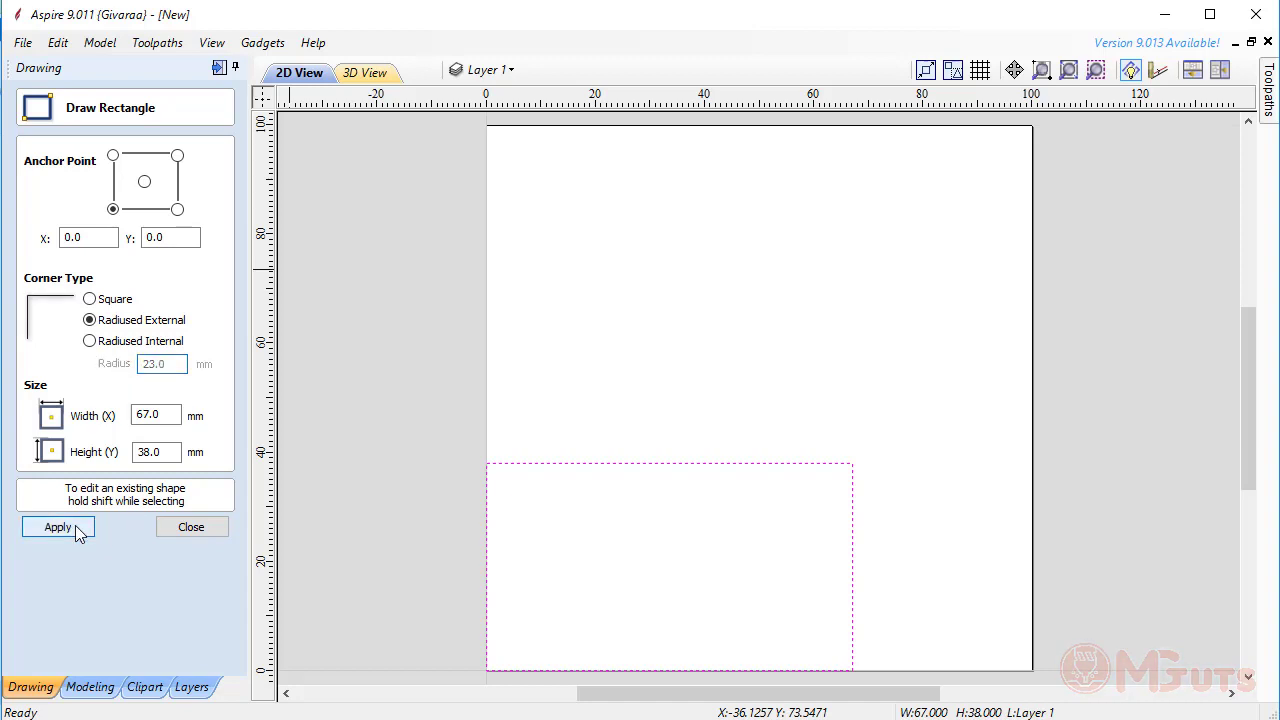
left_click(122, 322)
left_click_drag(184, 366, 105, 370)
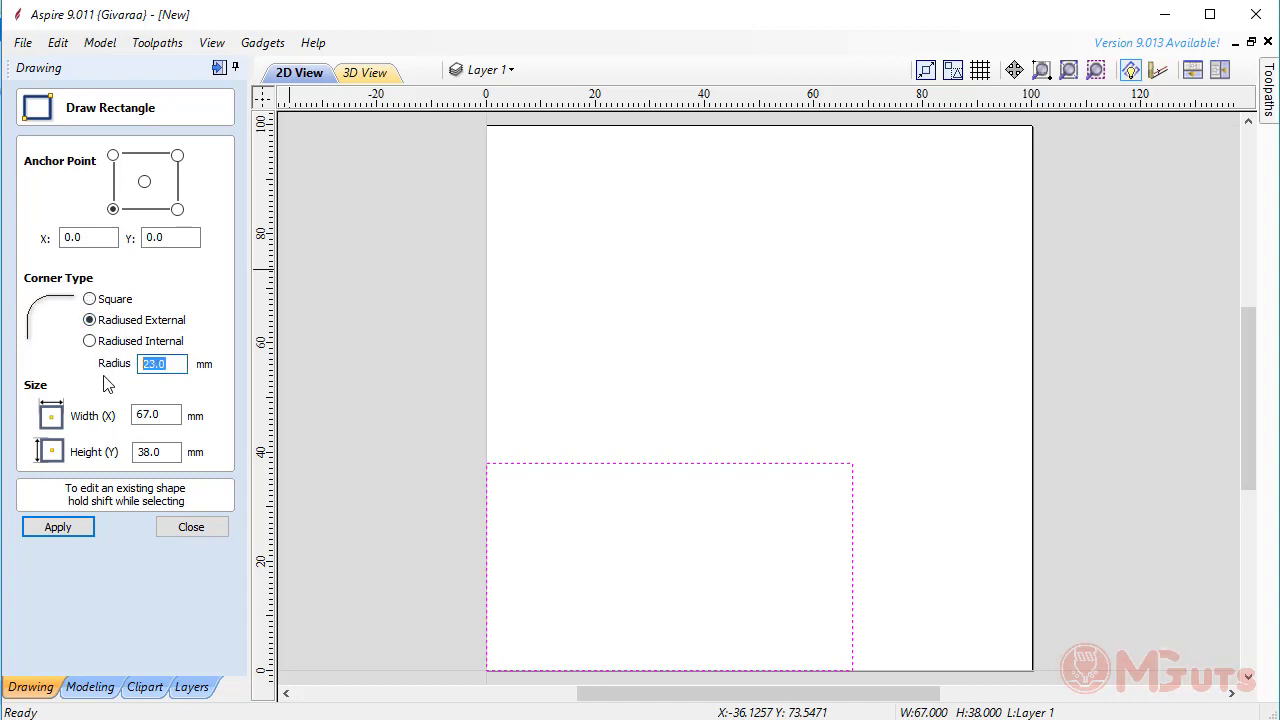
type("10")
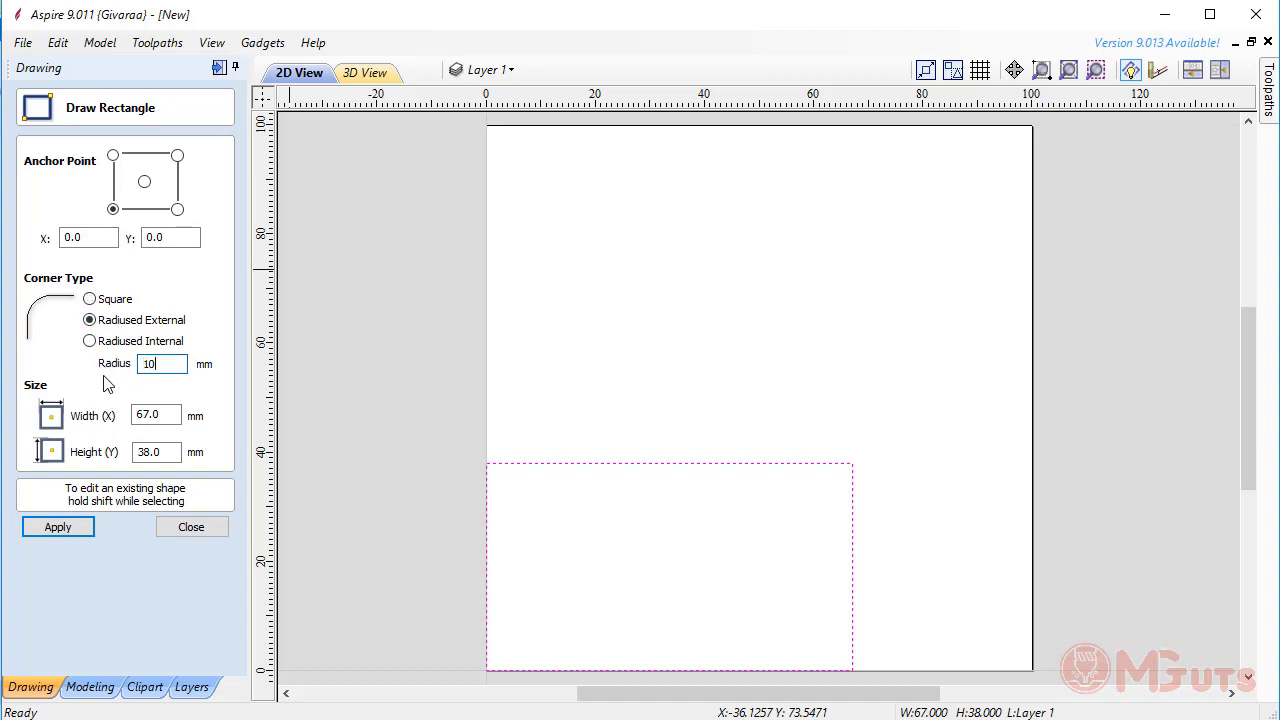
left_click(68, 530)
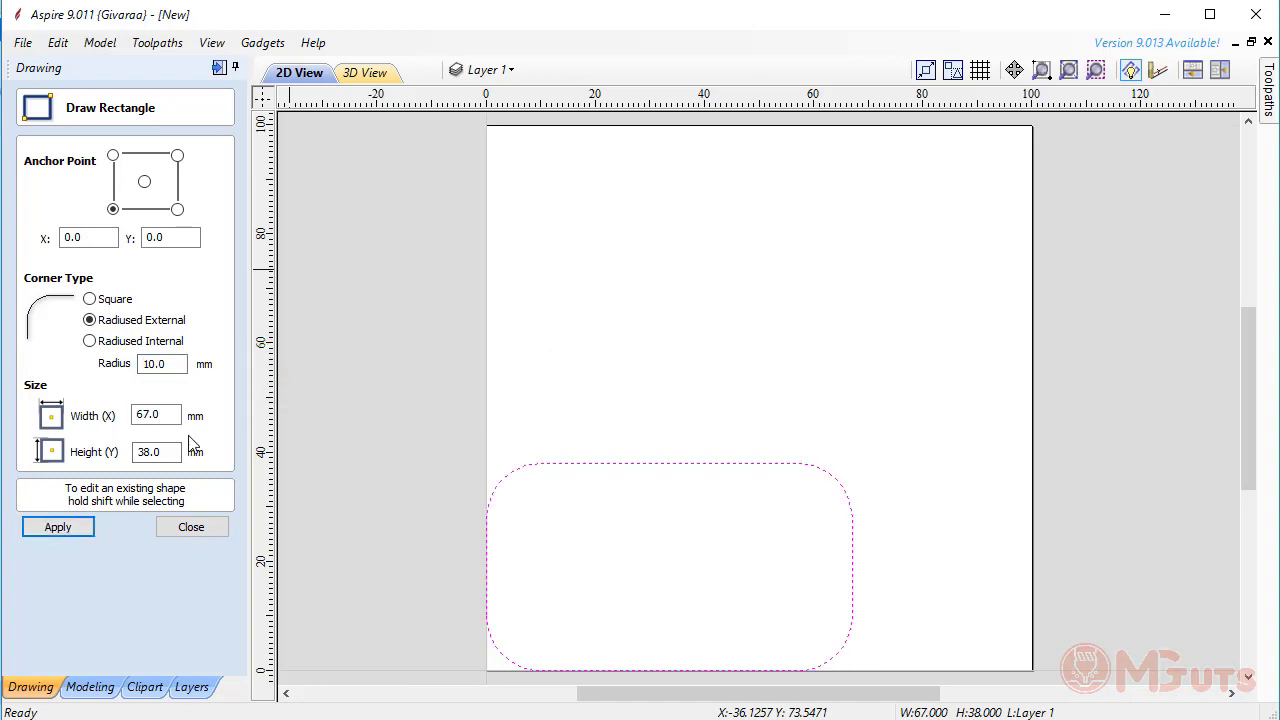
Resize the rounded rectangle to 70 mm wide by 40 mm high and finish it.
left_click_drag(176, 415, 112, 425)
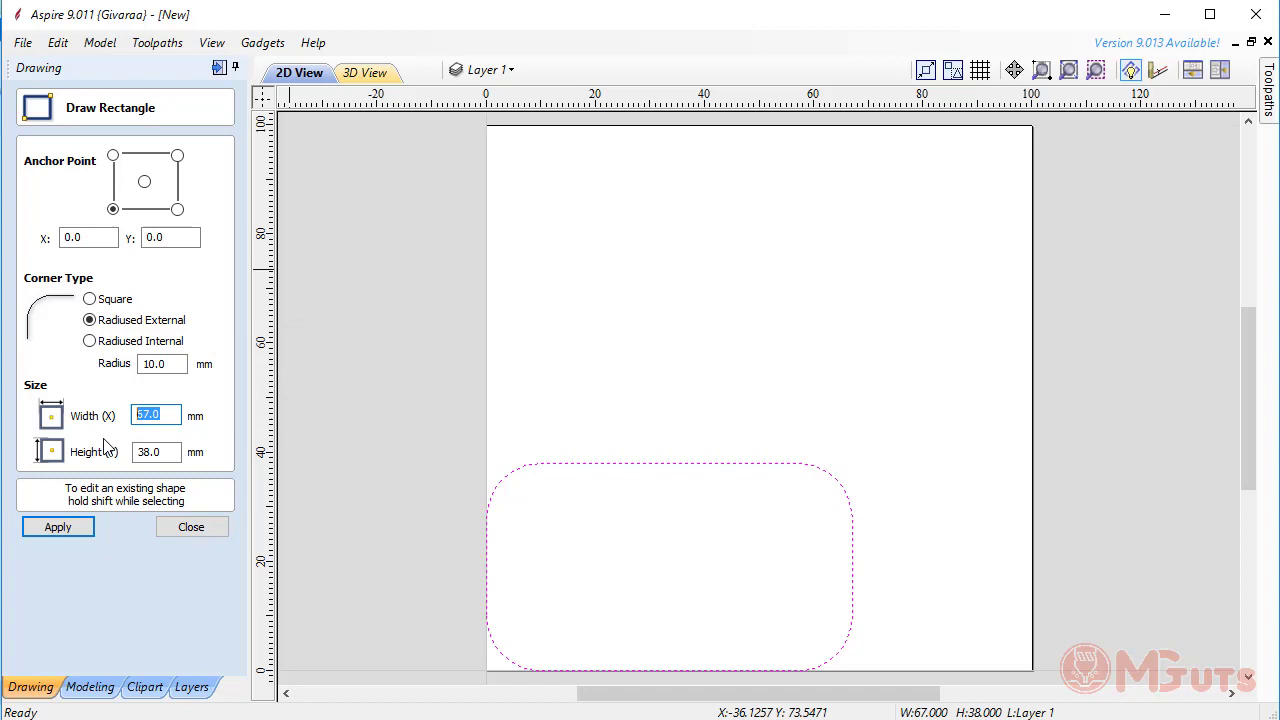
type("70")
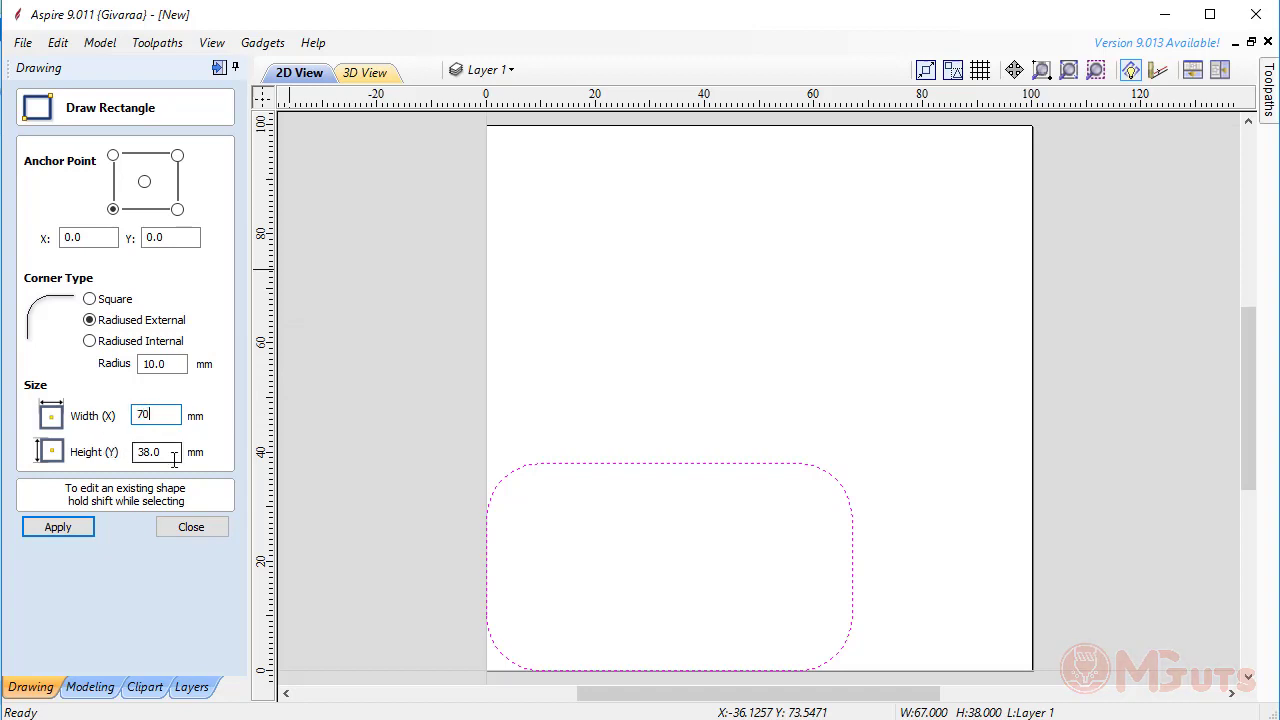
key("Tab")
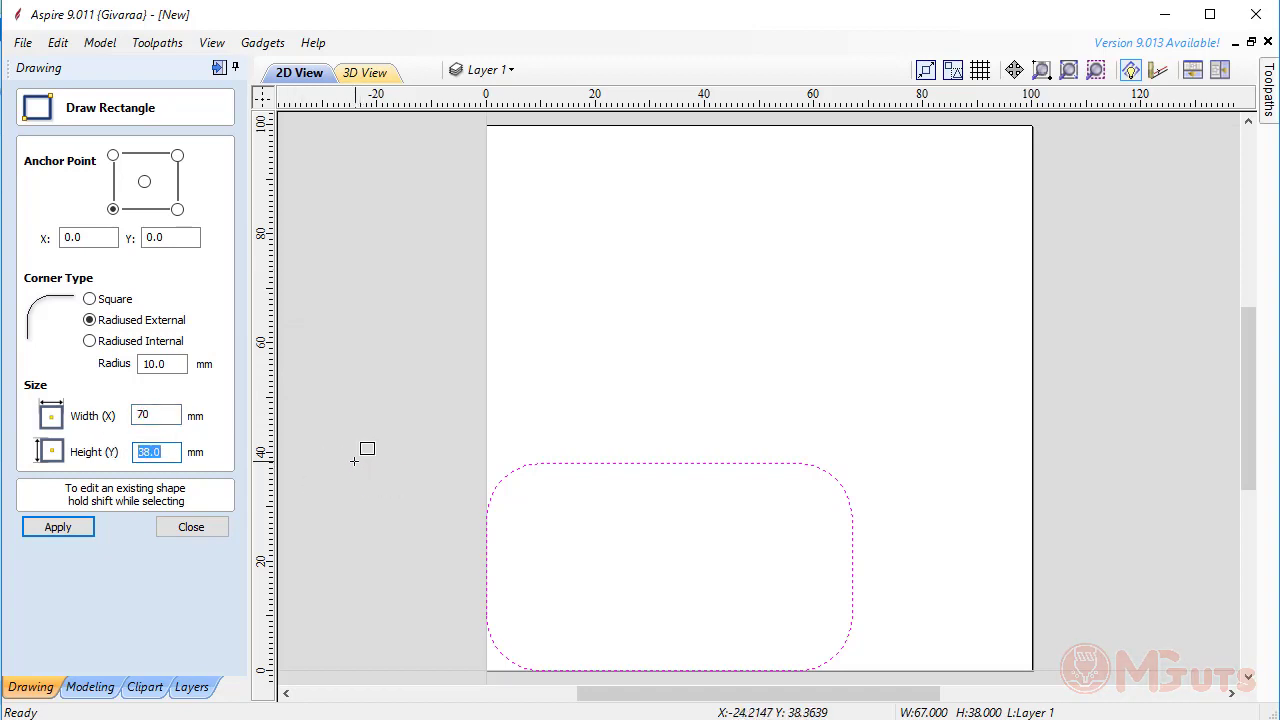
type("40")
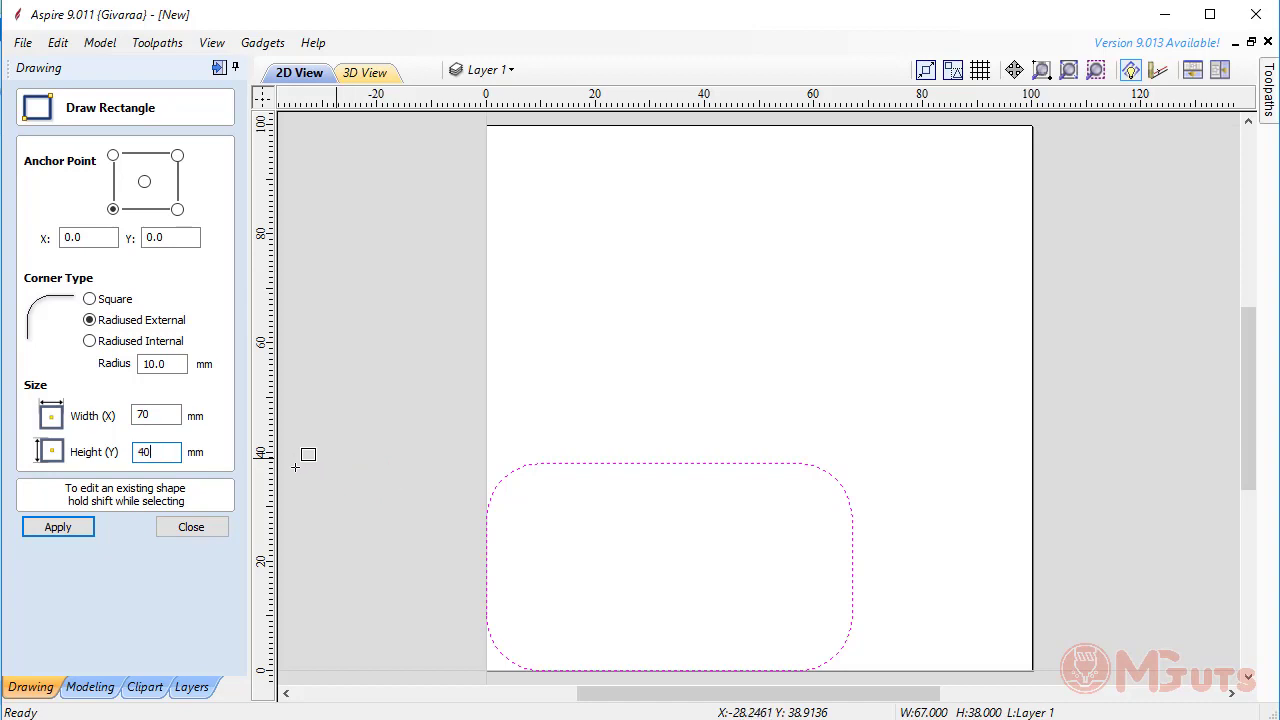
left_click(58, 527)
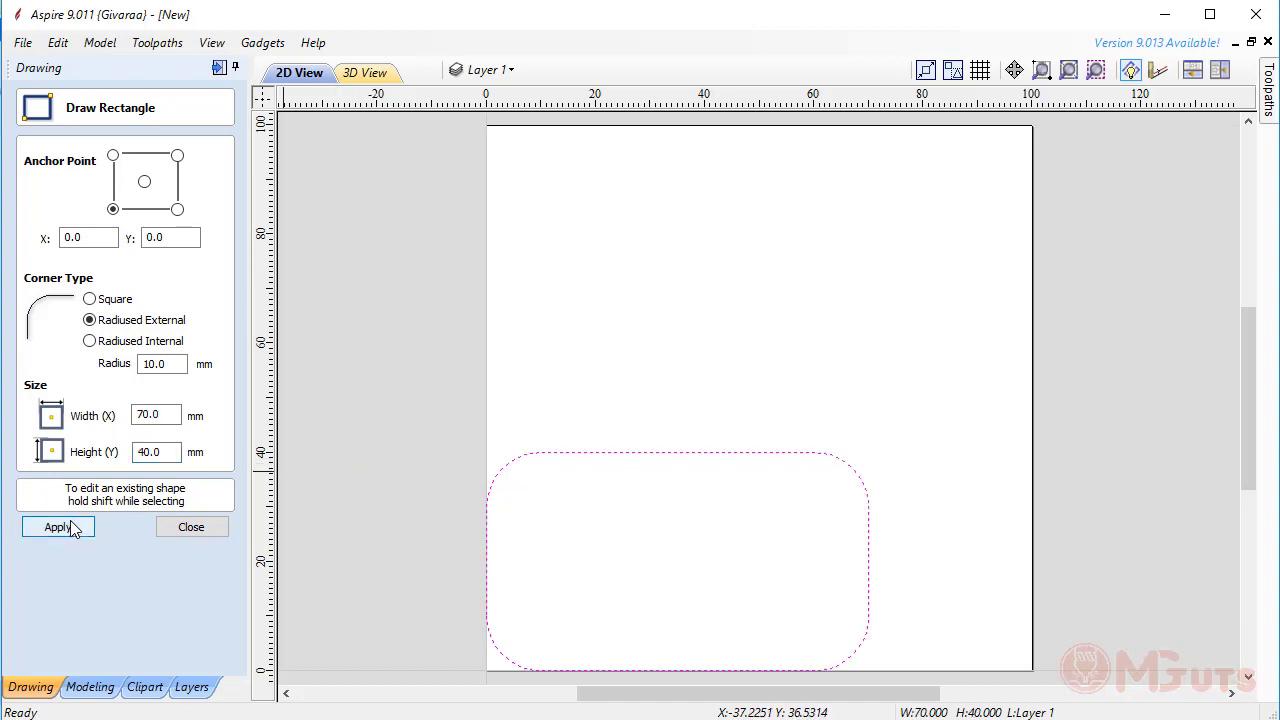
left_click(196, 533)
Create a second square-cornered 70 × 40 mm rectangle and drag it just above the rounded one.
left_click(656, 303)
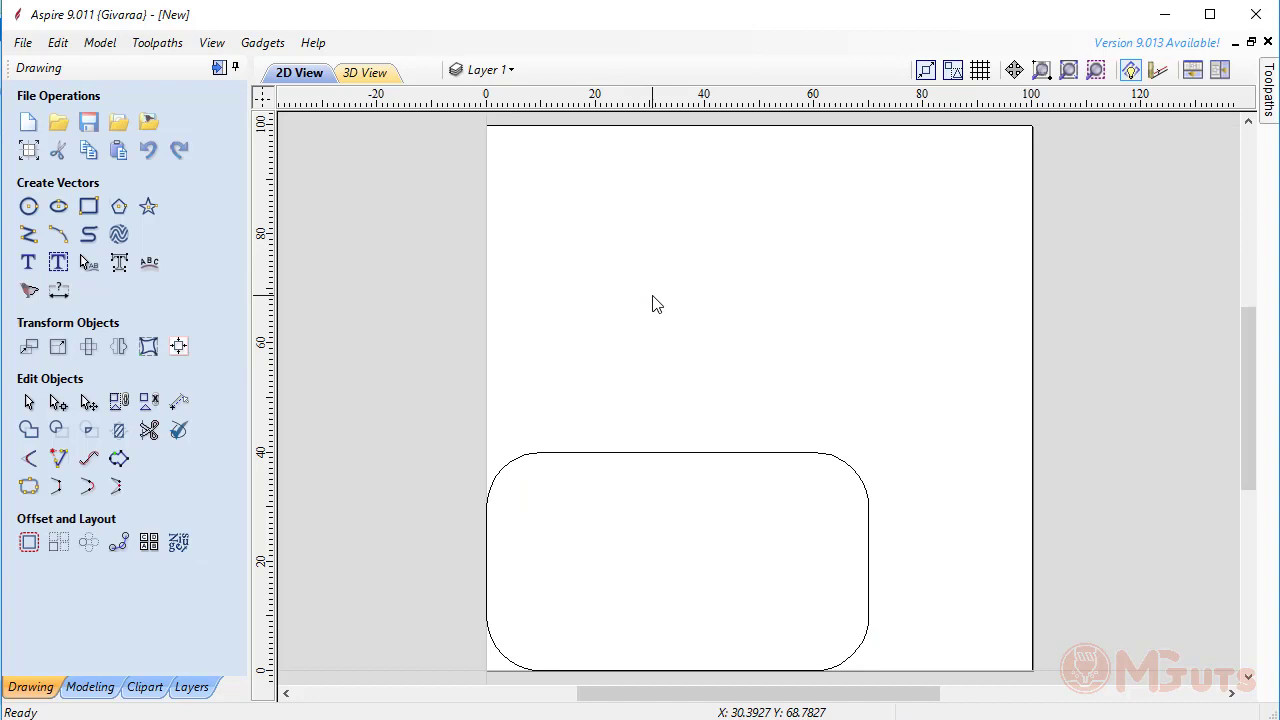
left_click(88, 206)
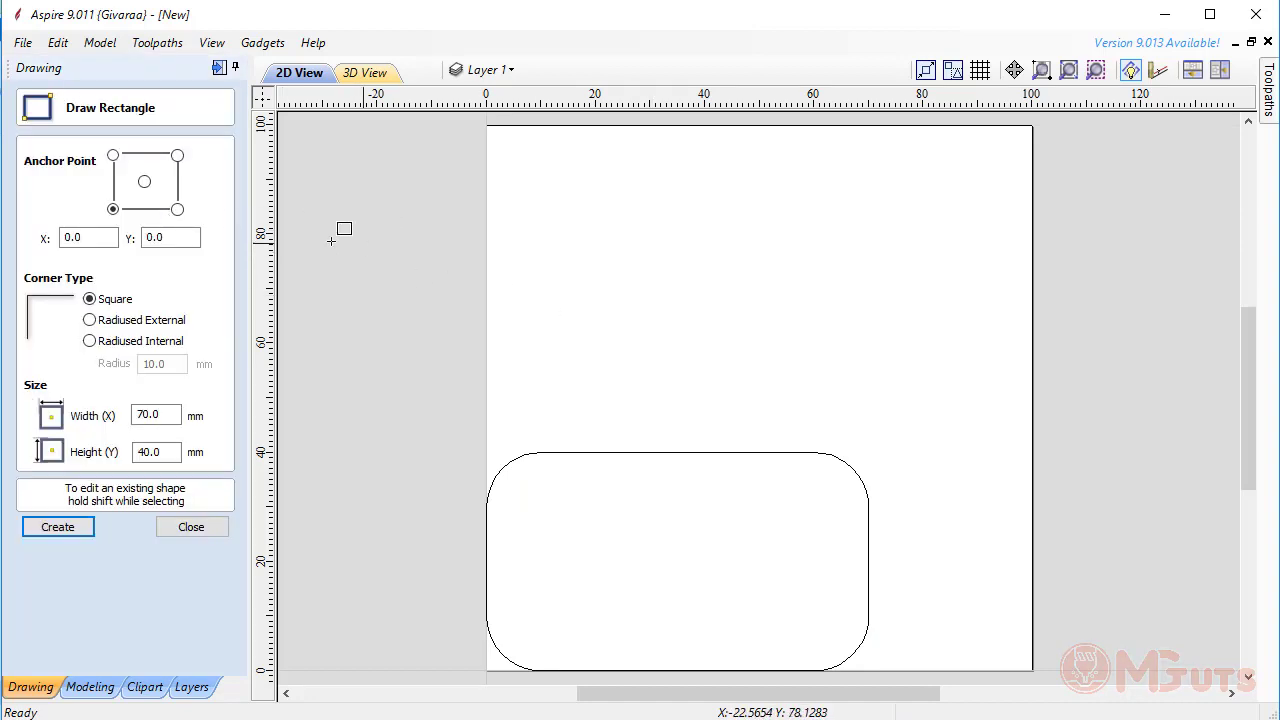
double_click(178, 416)
type("35")
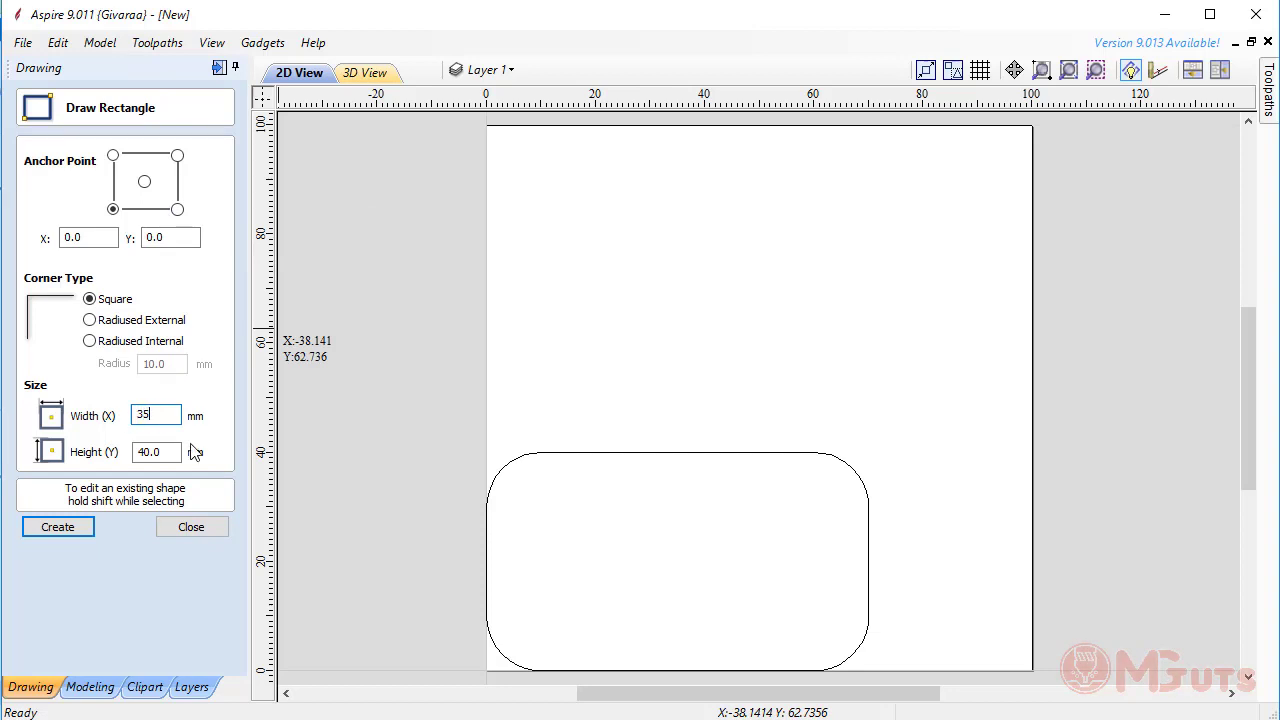
left_click(645, 243)
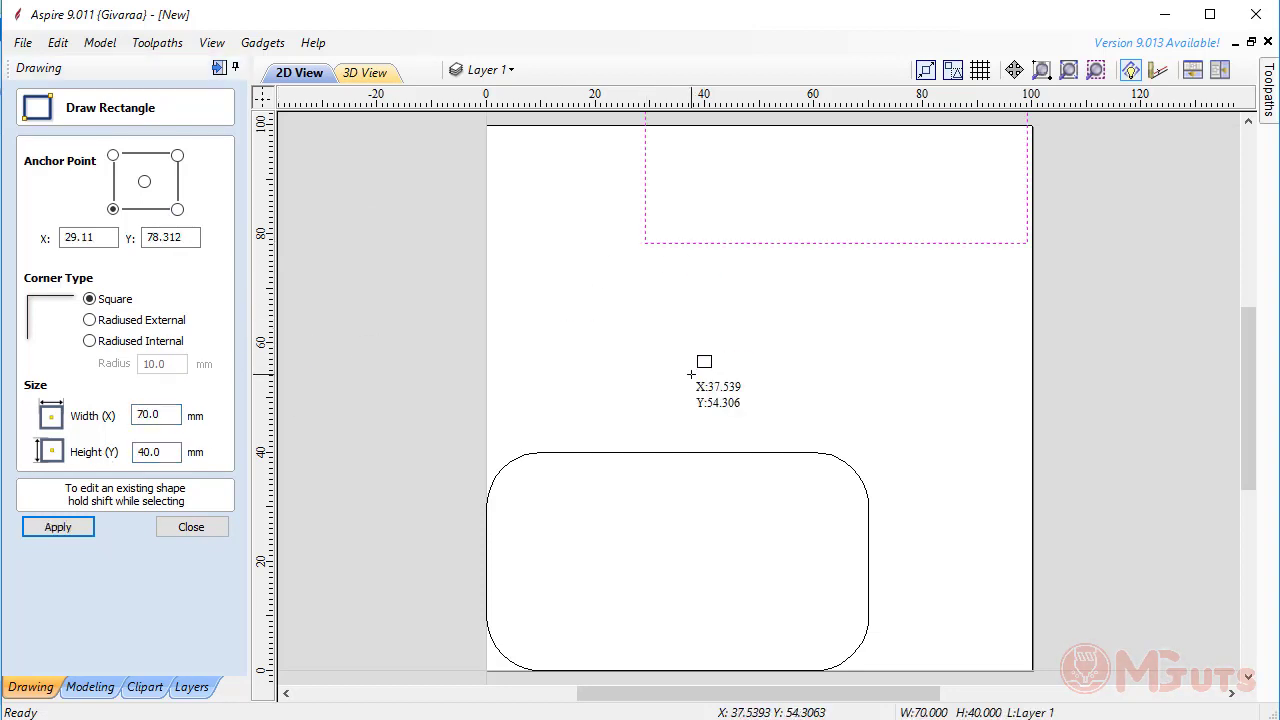
key("Escape")
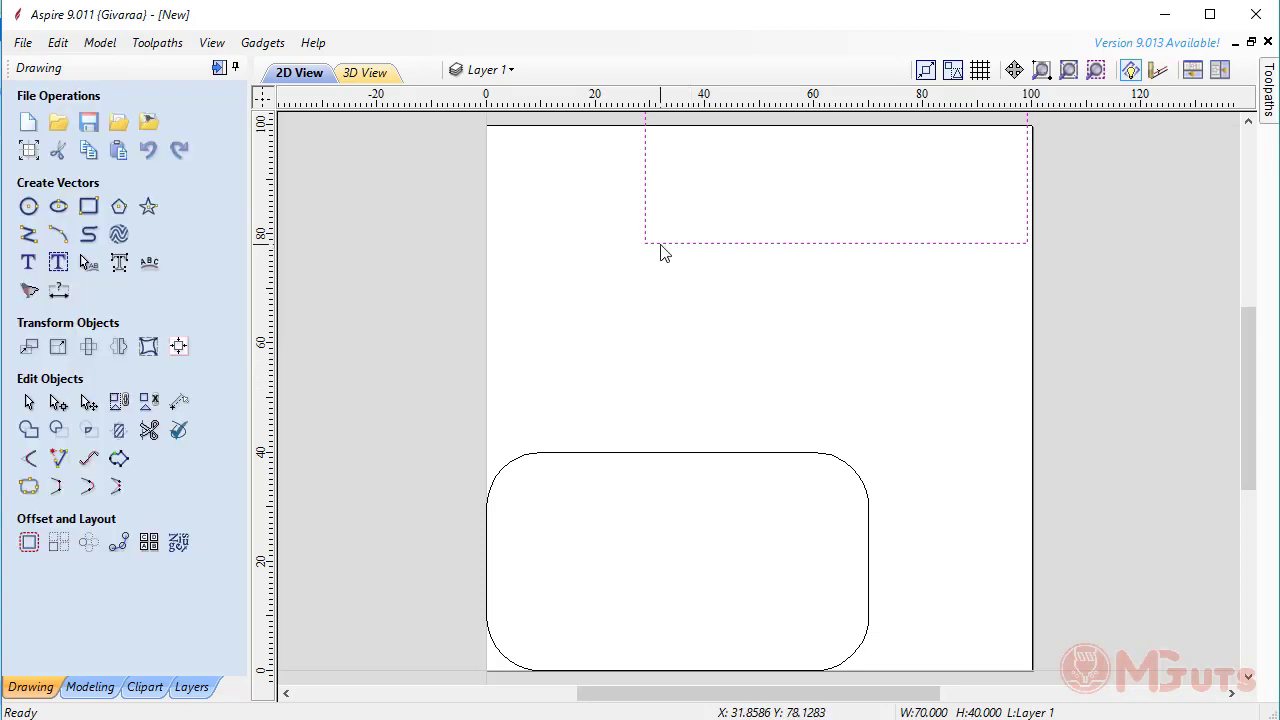
left_click_drag(682, 242, 611, 398)
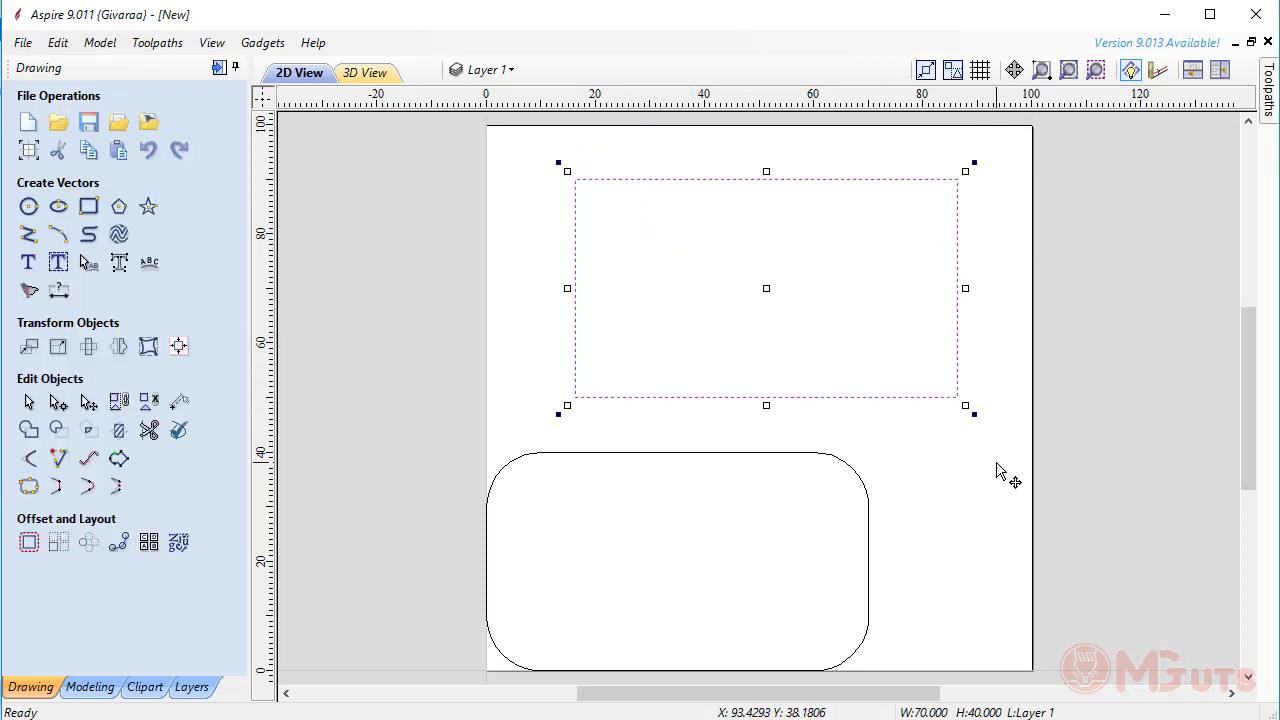